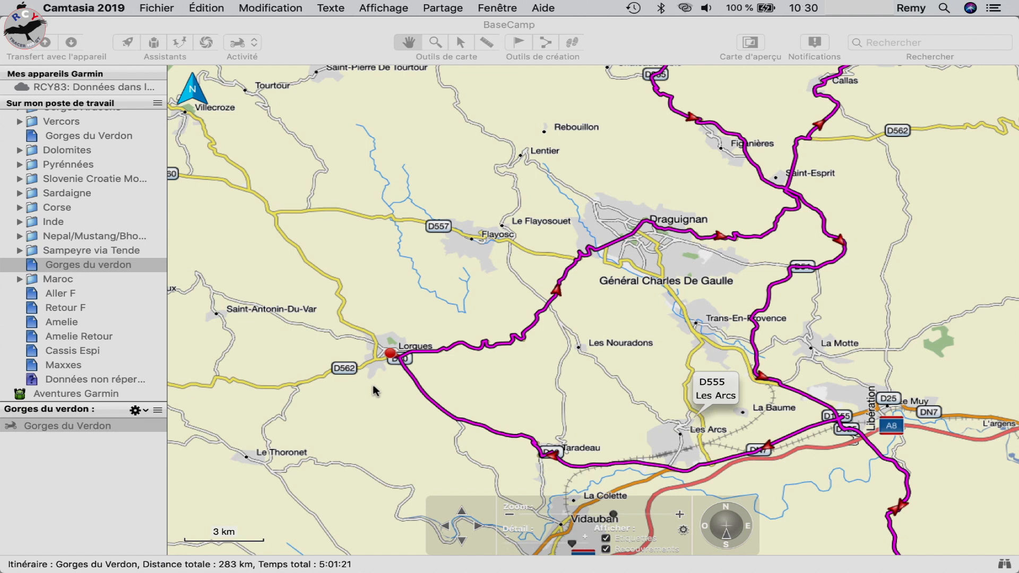
- Try to divert the Gorges du Verdon route's section near Taradeau to the D48 junction south of Vidauban, and undo the change
click(382, 421)
drag(382, 420, 369, 286)
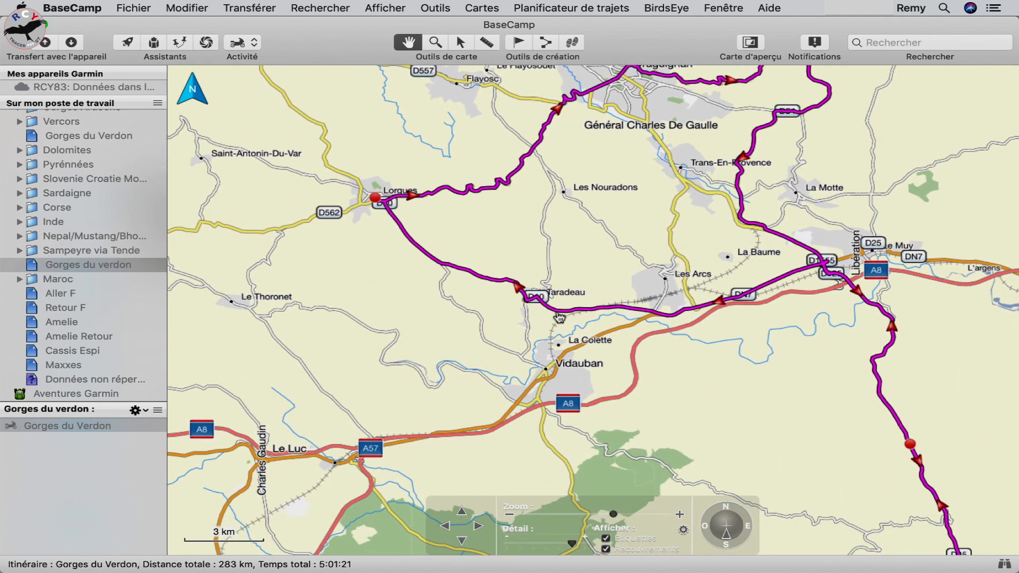
drag(572, 313, 549, 449)
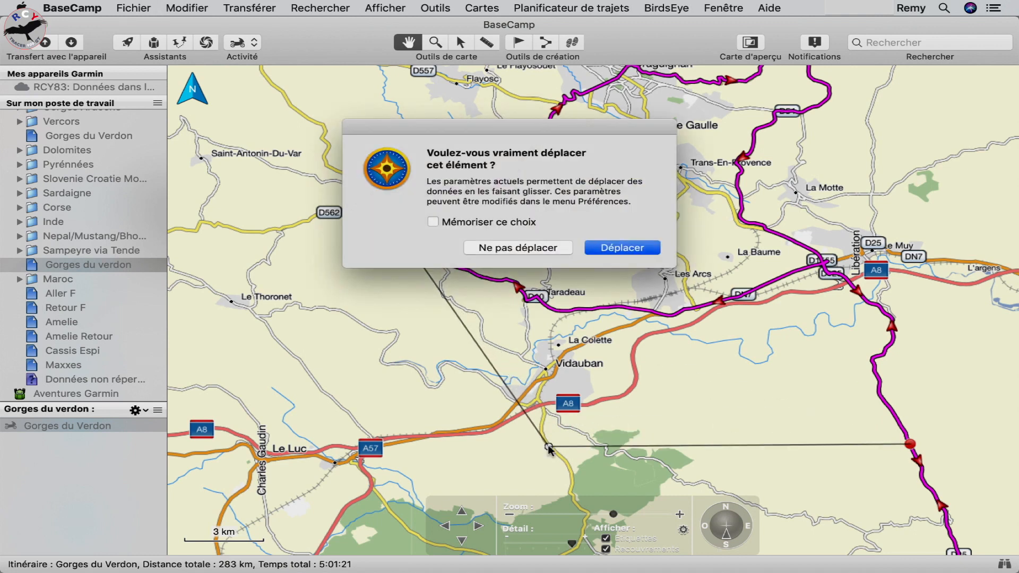
key(Return)
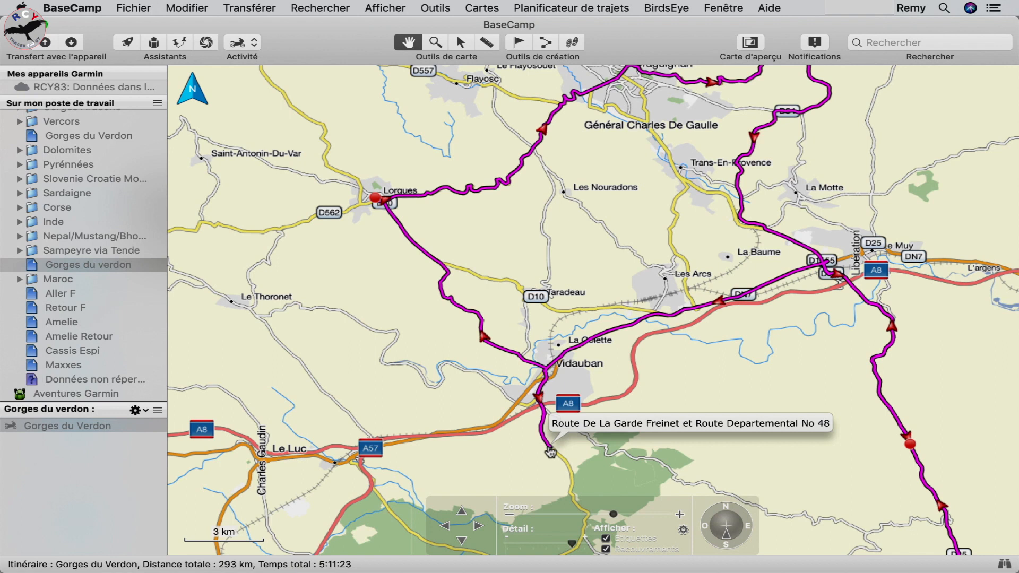
key(super+z)
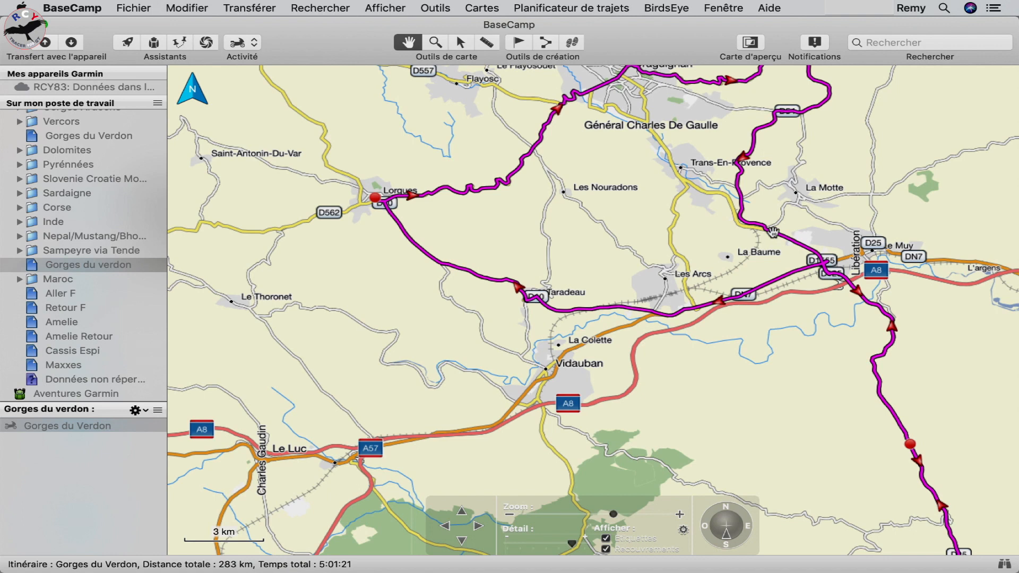
- Try to divert the route's section north of La Baume to the same D48 junction south of Vidauban, and undo it
drag(775, 236, 549, 451)
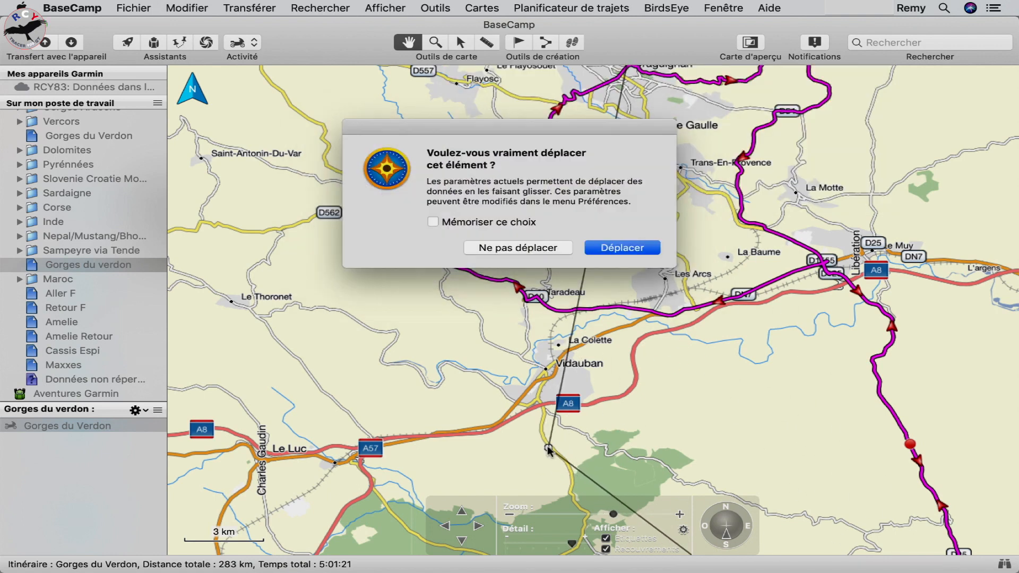
key(Return)
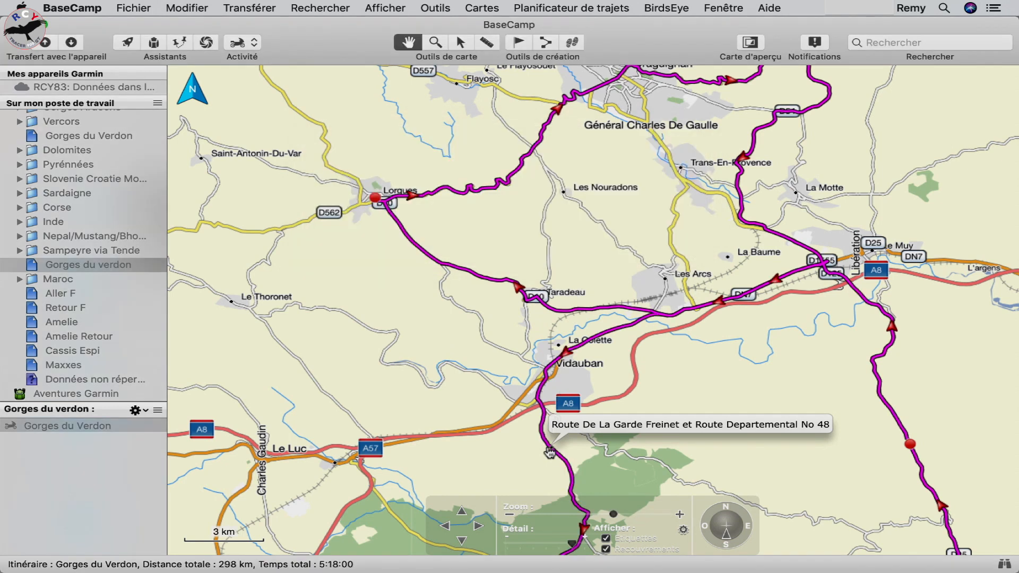
key(super+z)
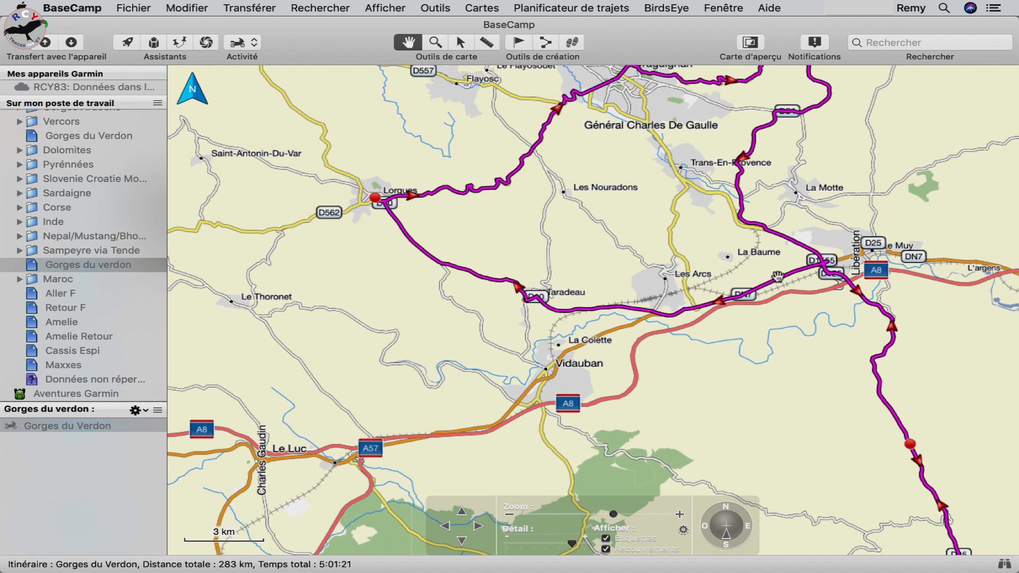
- Divert the route's DN7 section between Le Muy and Les Arcs onto Route De La Garde Freinet in the Plaine Des Maures reserve
drag(780, 281, 574, 478)
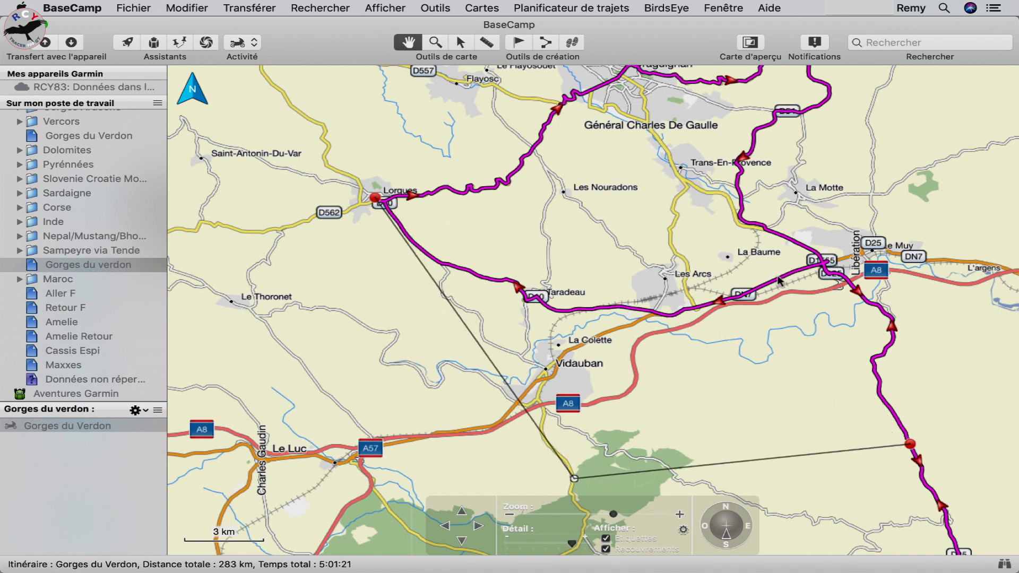
key(Return)
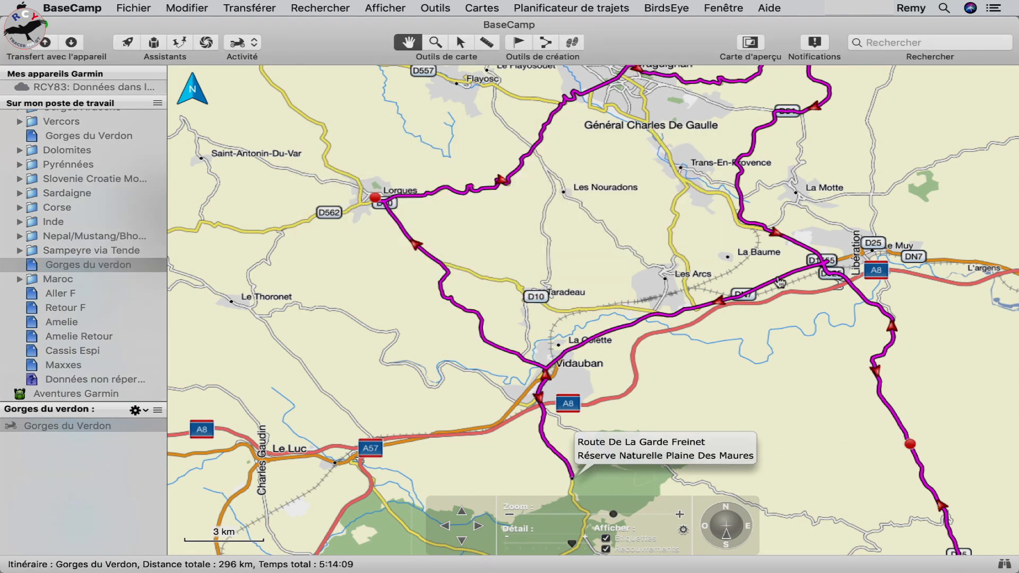
- Compare the Gorges du Verdon and Gorges du Verdon 1 routes in the list below Vercors, individually and both selected together
click(78, 137)
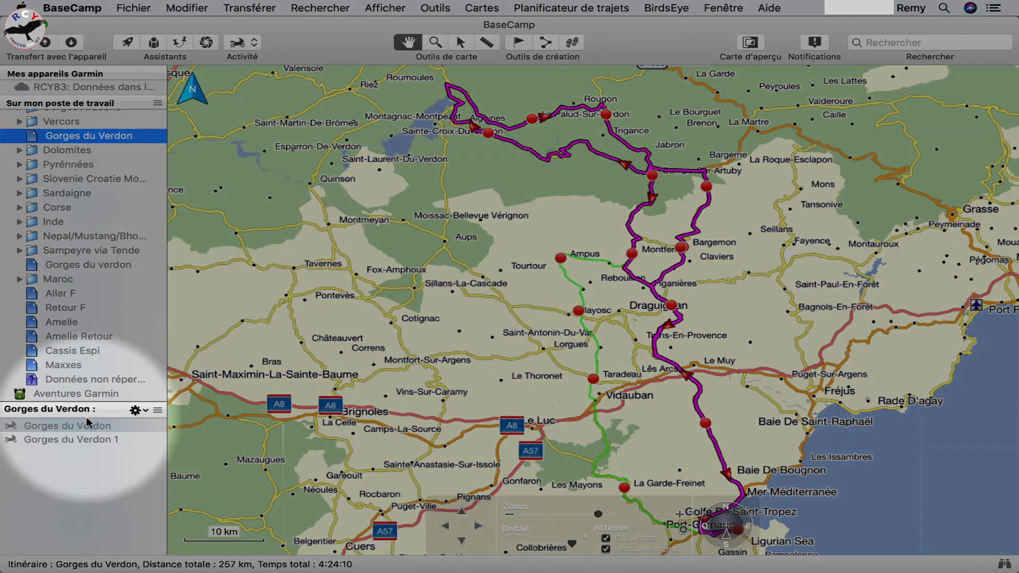
click(86, 420)
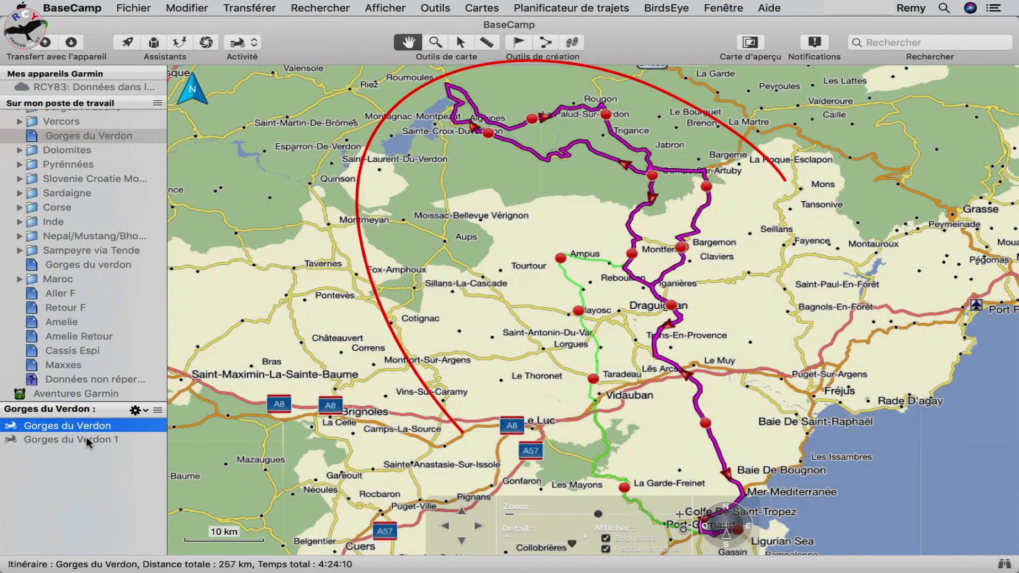
click(86, 438)
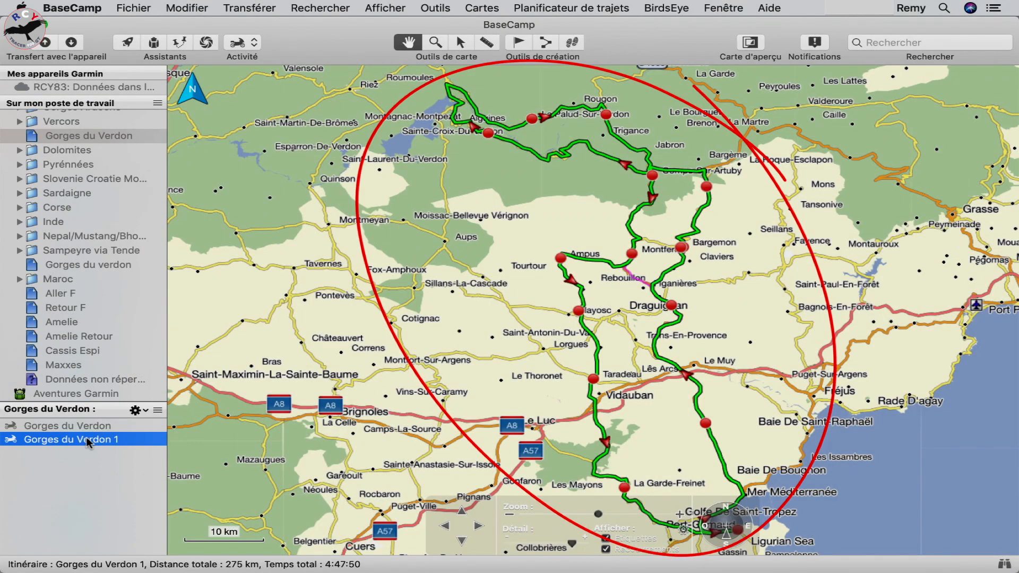
shift+click(85, 427)
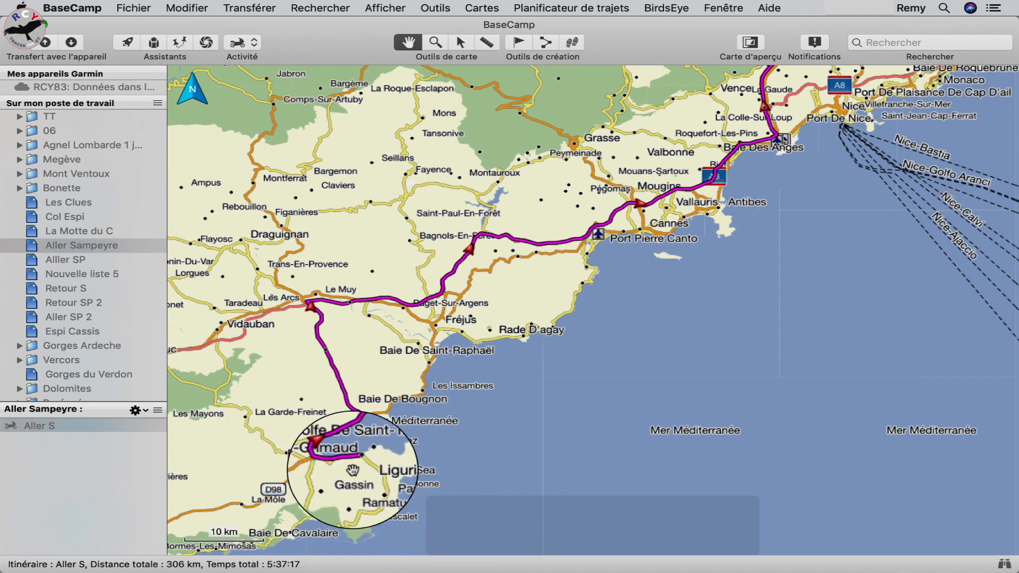
- Follow the Aller S route northward on the map from the Golfe de Saint-Tropez past Nice
key(Up)
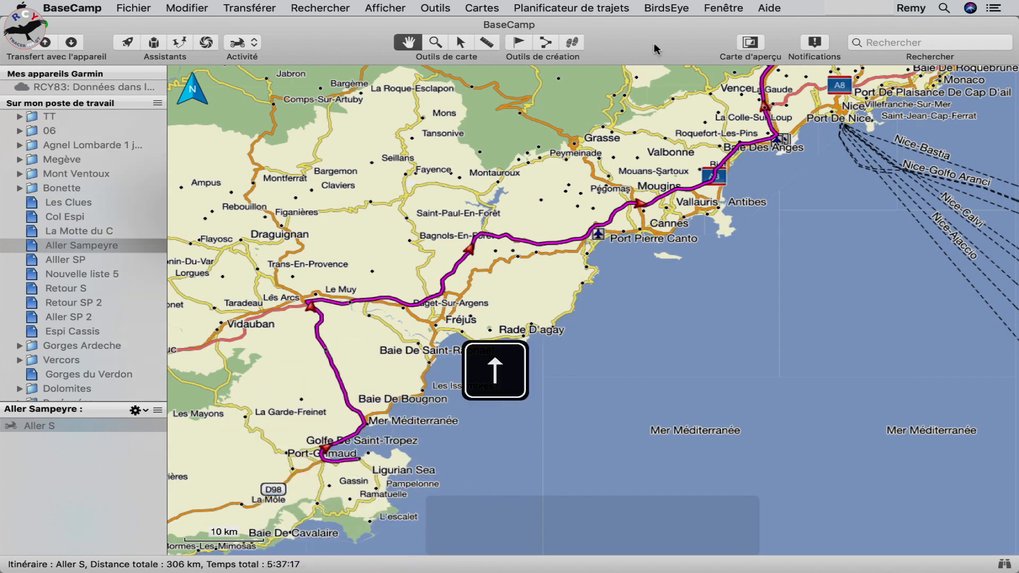
key(Up)
key(Up)
key(Up)
key(Up)
key(Up)
key(Up)
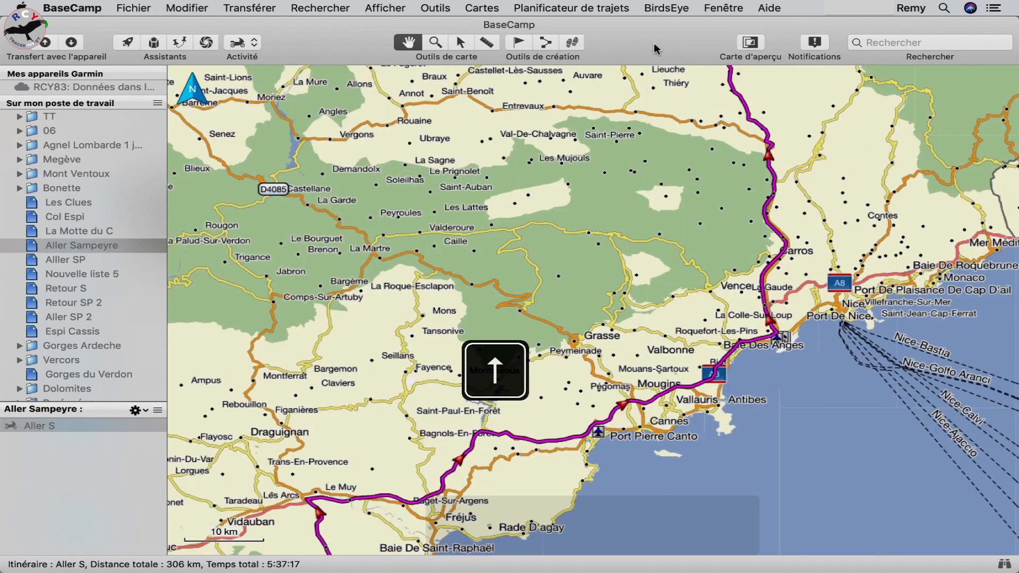
key(Up)
key(Up)
key(Up)
key(Up)
key(Up)
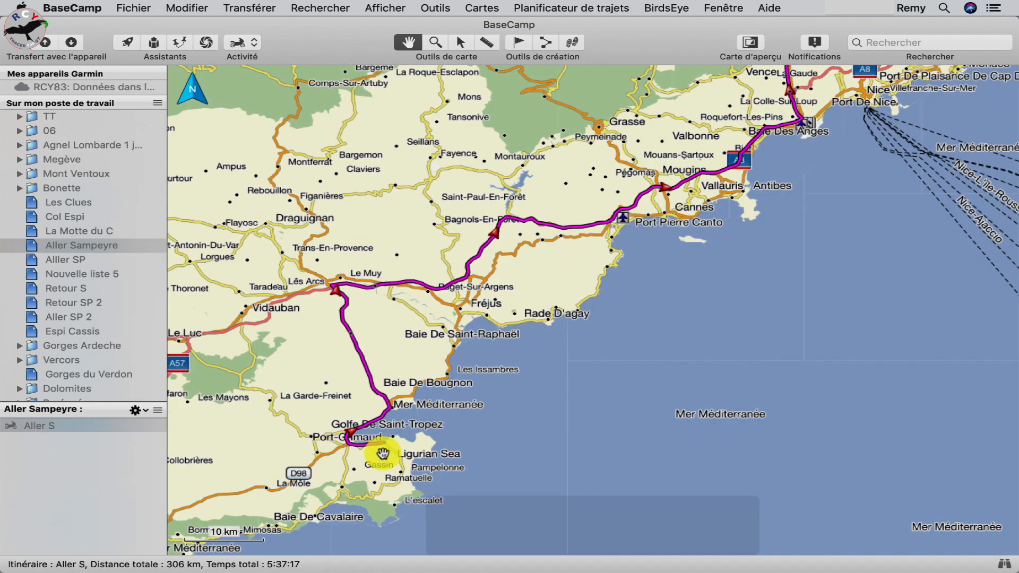
- Try moving the Aller S departure point from near Saint-Tropez to Sainte-Maxime and confirm the move
scroll(383, 454, up, 3)
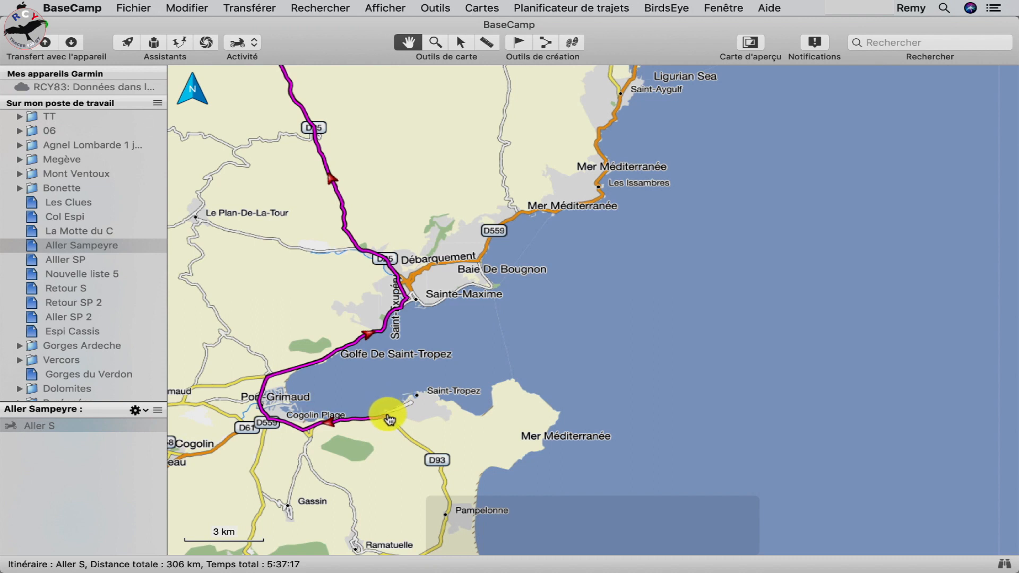
drag(404, 310, 417, 300)
click(622, 248)
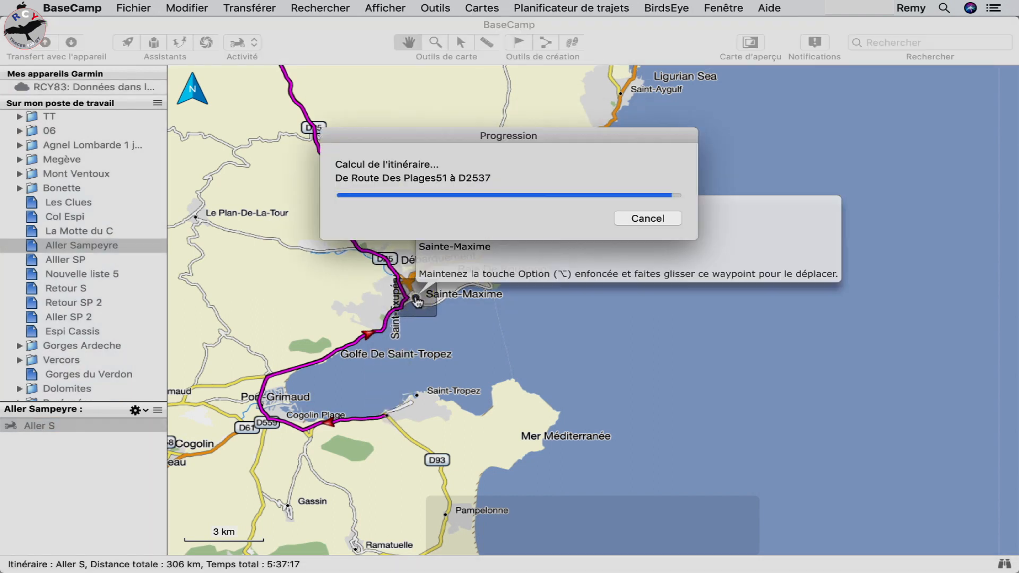
- Try relocating the Aller S departure point from near Saint-Tropez to Ramatuelle
click(387, 419)
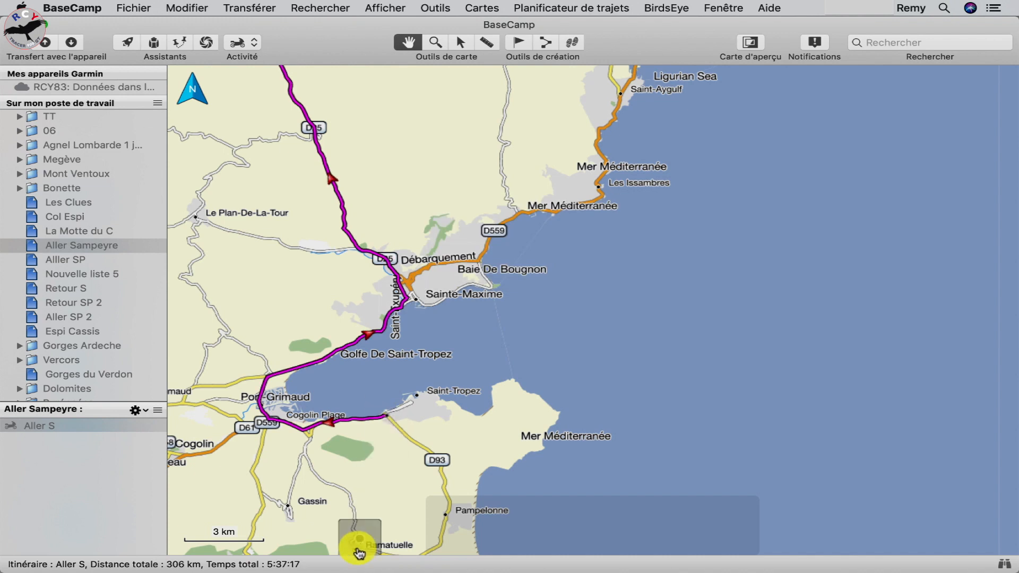
drag(356, 552, 354, 548)
key(Return)
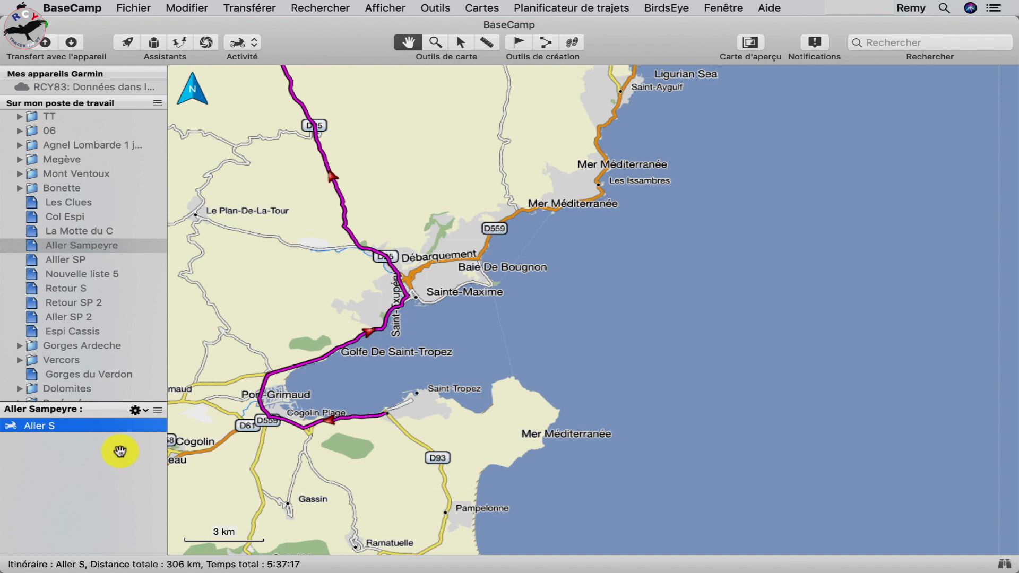
- Try once more to move the Aller S departure point to Sainte-Maxime
drag(387, 419, 414, 297)
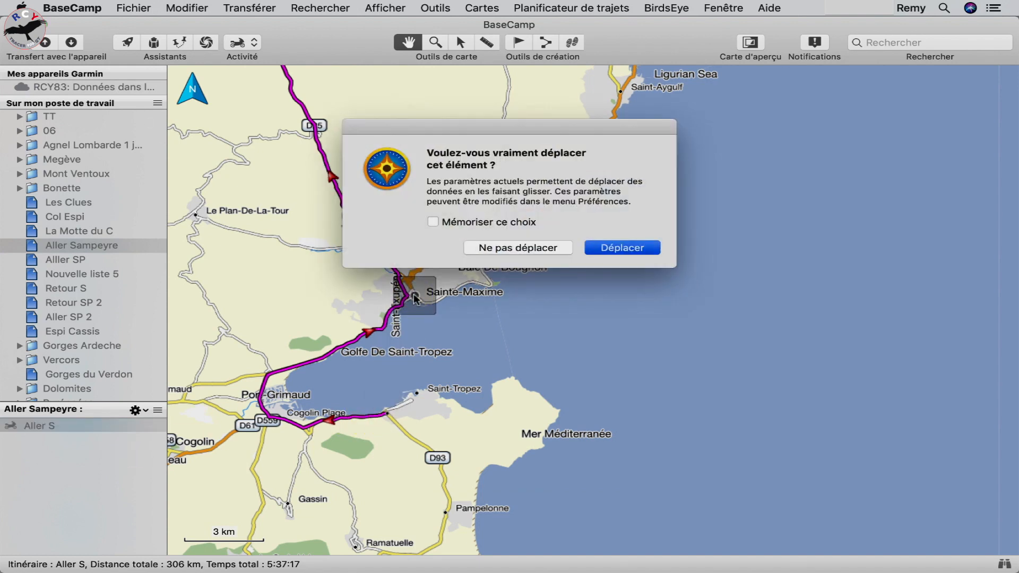
key(Return)
- Move the departure point of the Aller S route from near Saint-Tropez to Ramatuelle
double_click(123, 423)
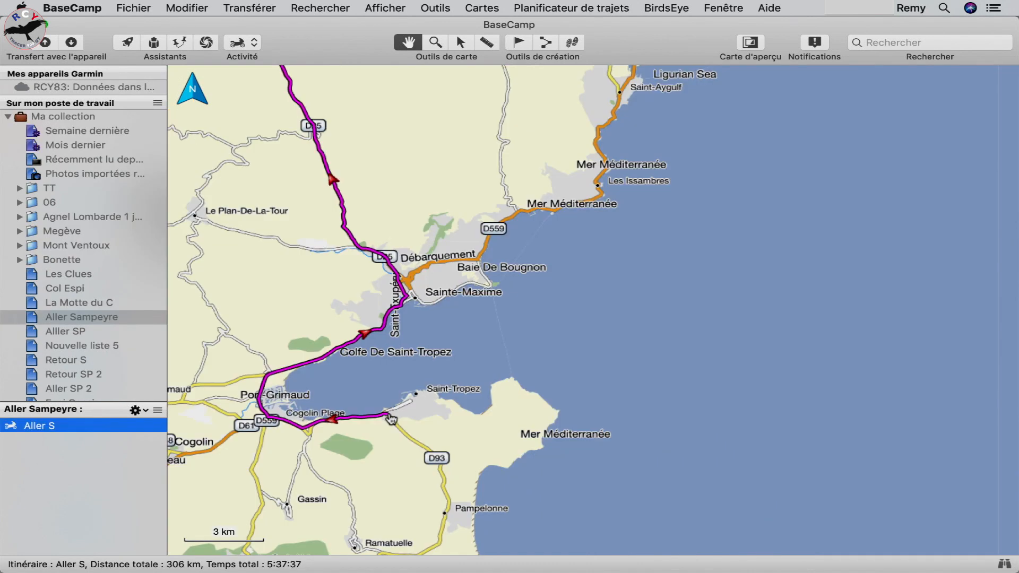
click(384, 448)
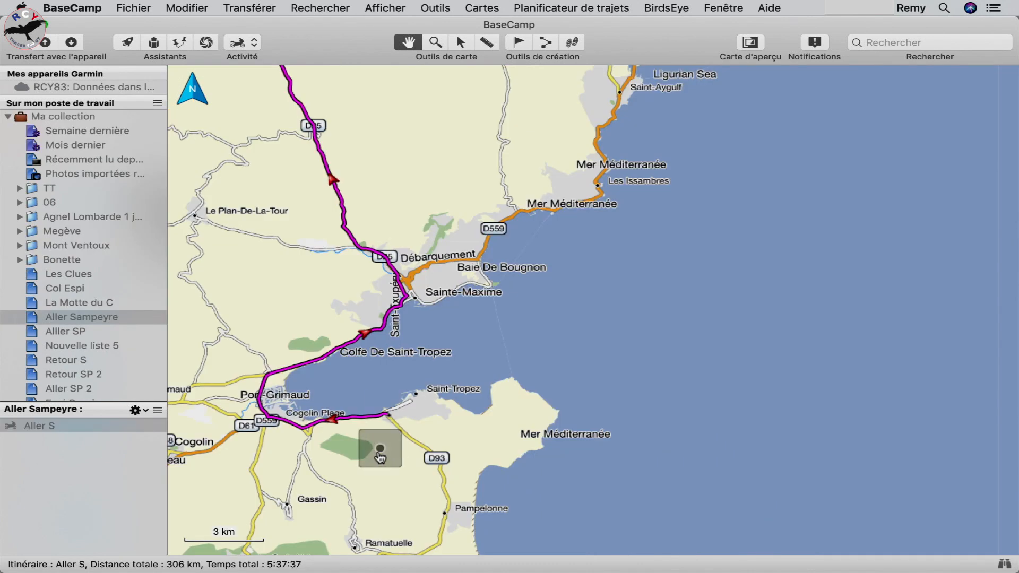
drag(355, 552, 357, 552)
key(Return)
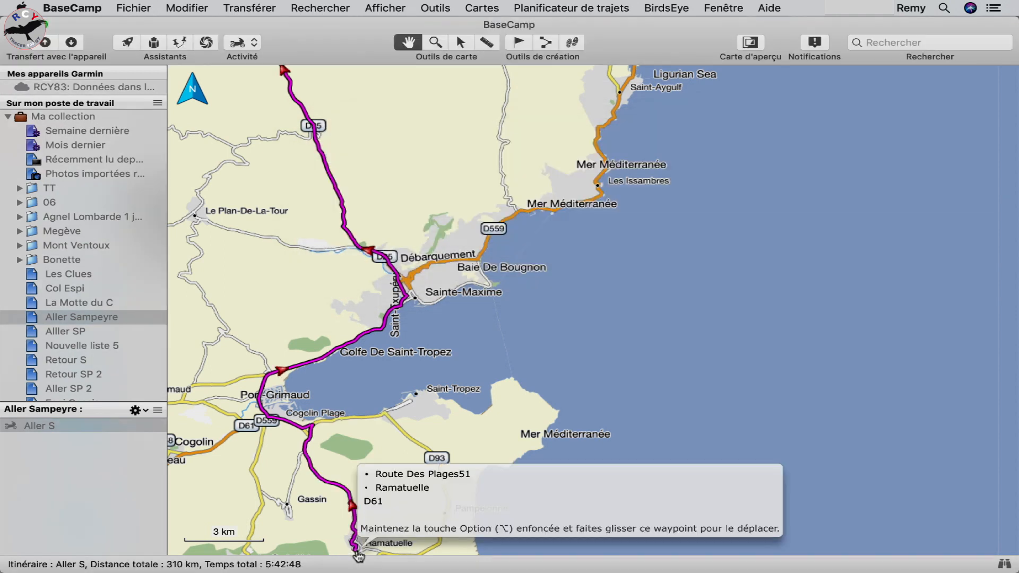
- Open the stage list of Aller S and request information on its first stage, Route Des Plages51
click(119, 428)
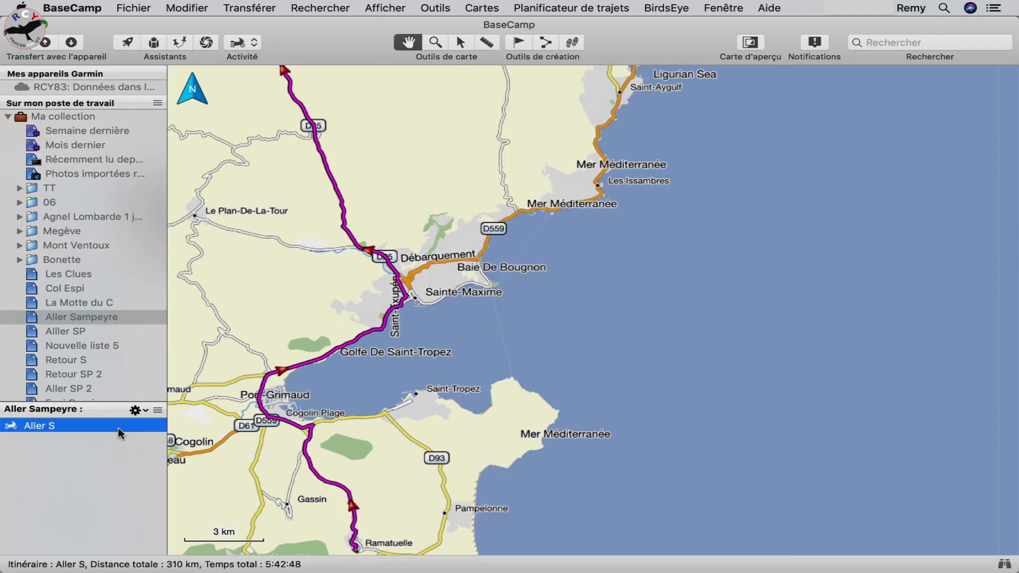
double_click(118, 428)
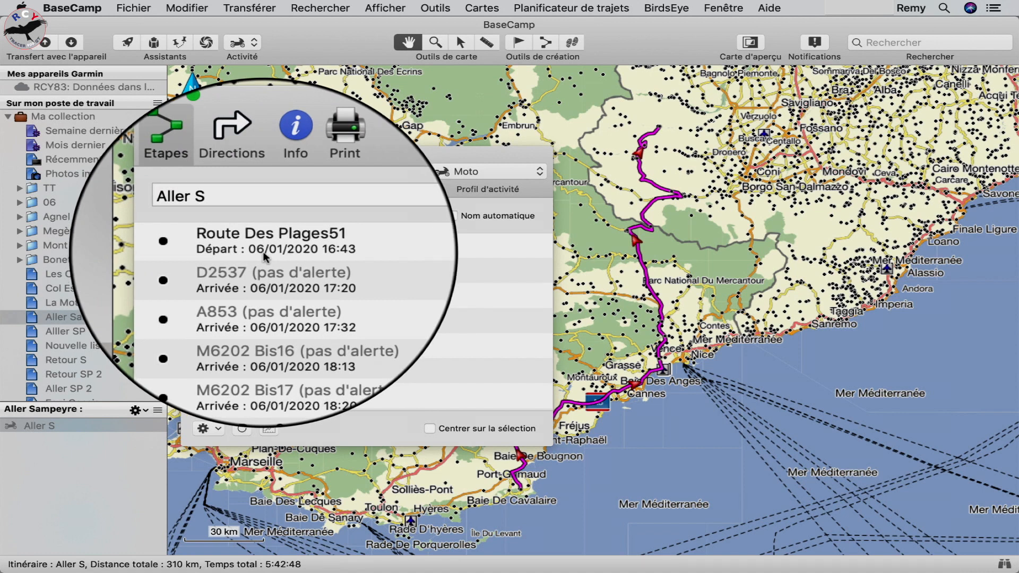
click(260, 246)
right_click(260, 245)
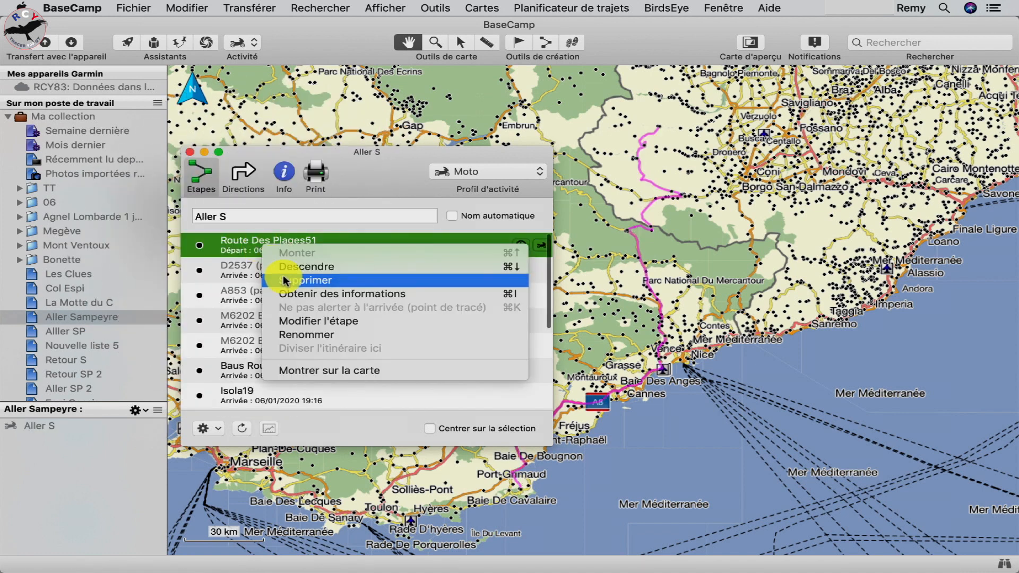
click(285, 295)
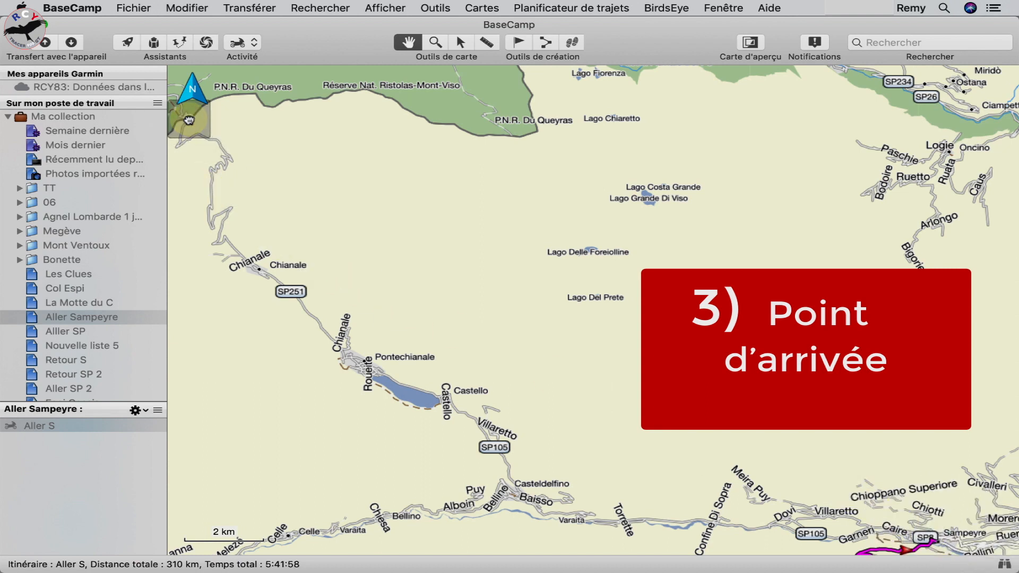
- Move the Aller S arrival point from Sampeyre to the end of the SP251 above Chianale, beside the Queyras park
drag(188, 119, 188, 120)
key(Return)
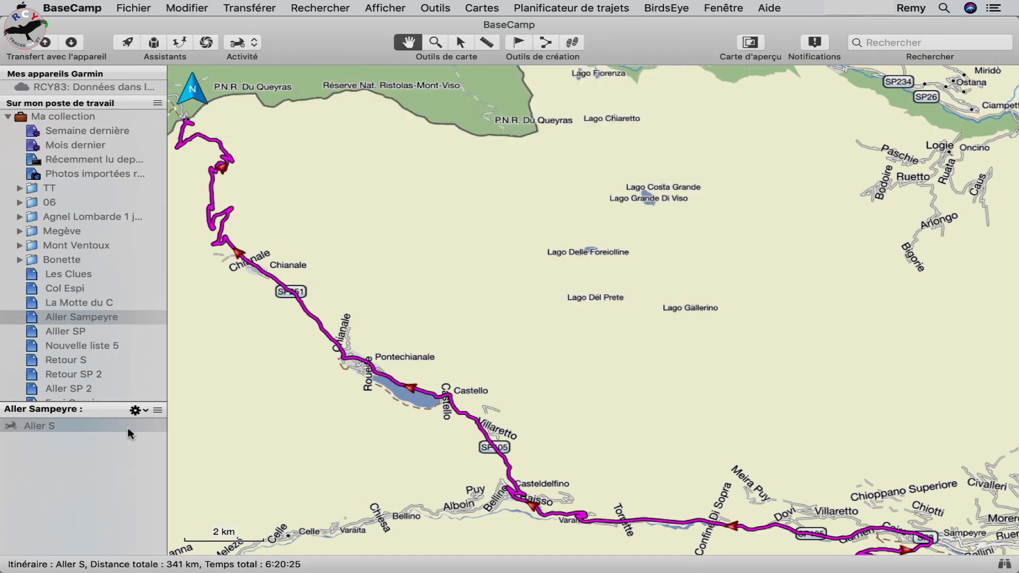
- Review the stage list of Aller S through to its final stages and inspect the arrival point on the map
click(128, 429)
double_click(128, 428)
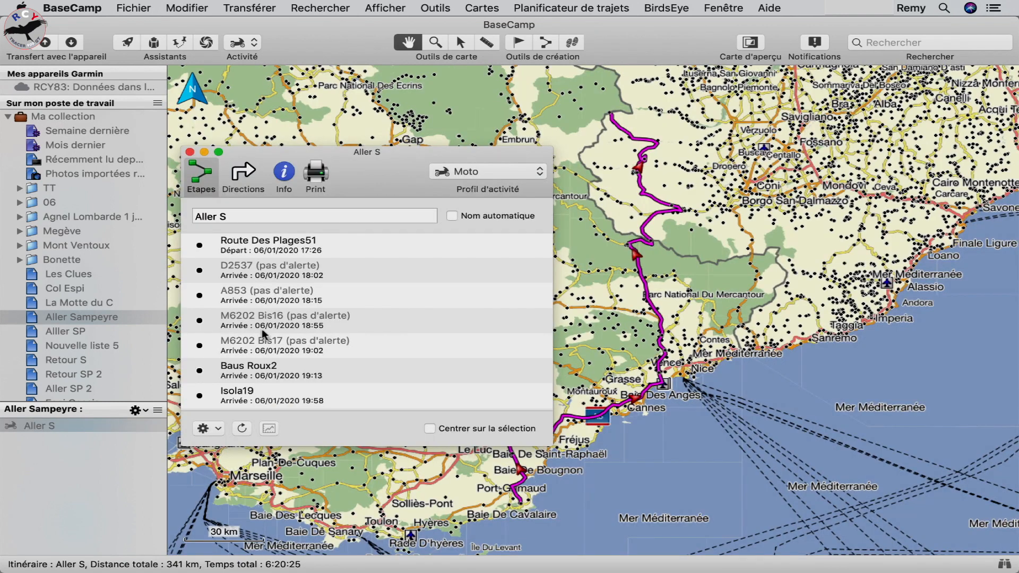
scroll(278, 317, down, 3)
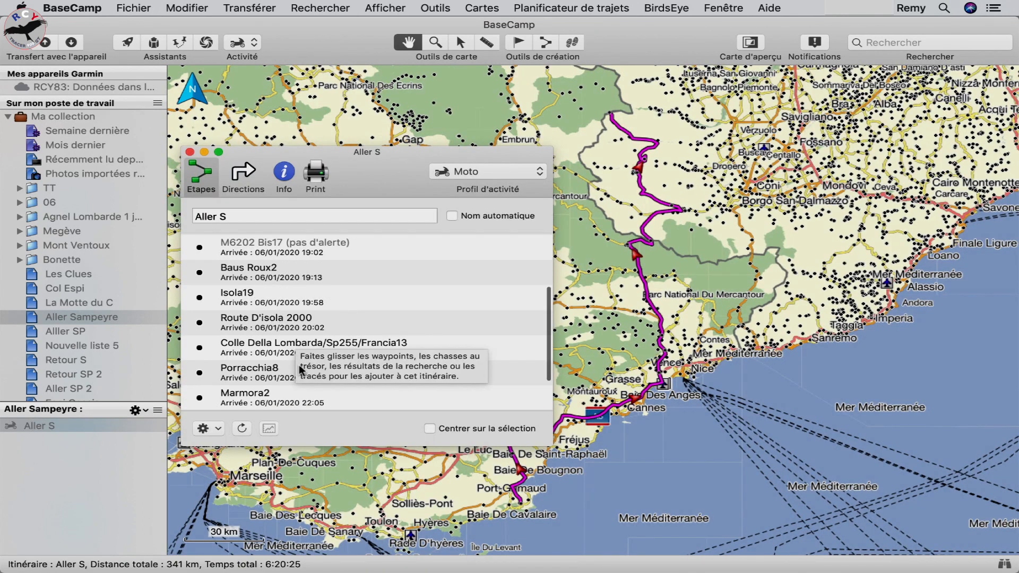
scroll(299, 365, down, 3)
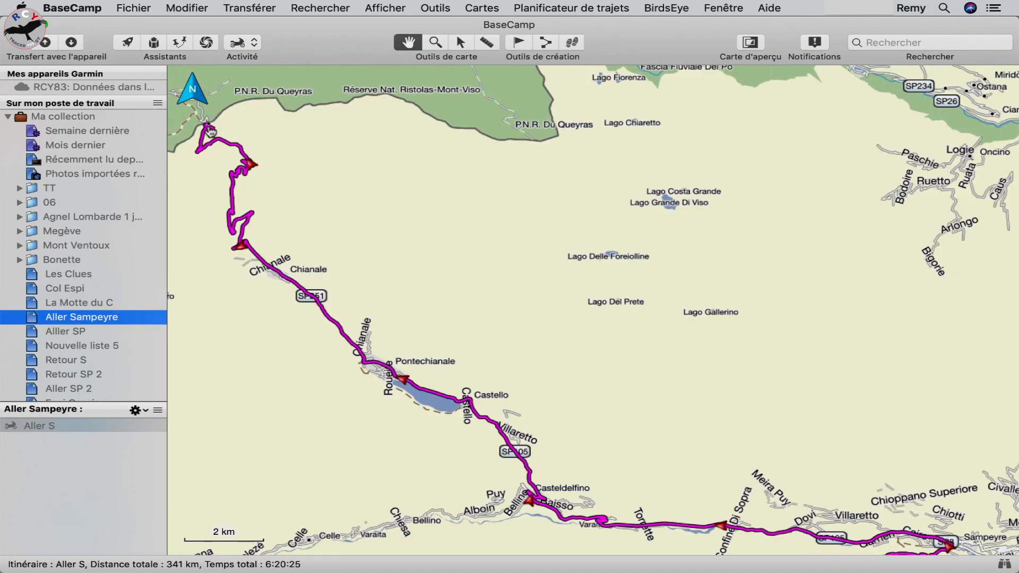
mouse_move(210, 127)
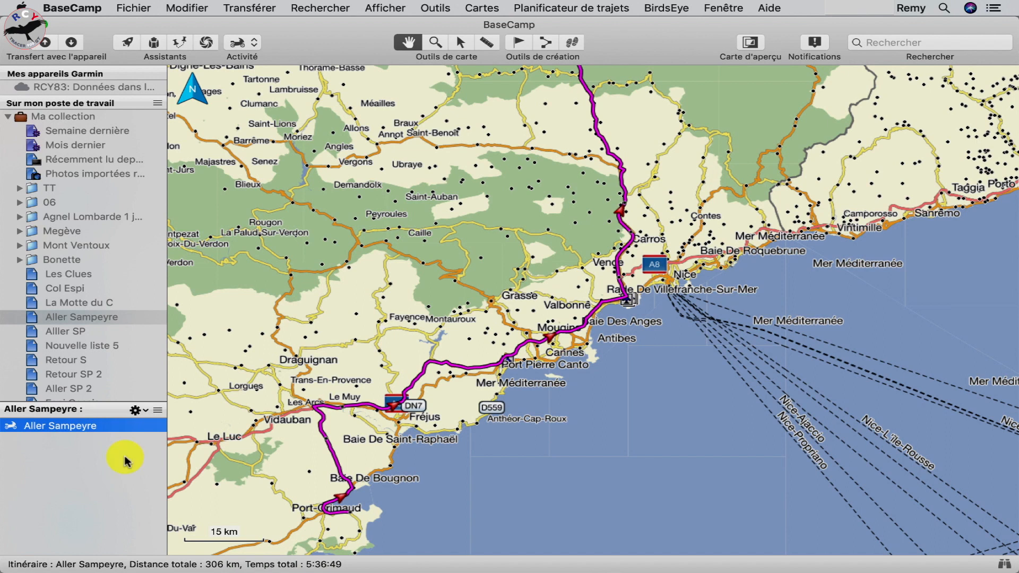
- Open the stage list of Aller Sampeyre and turn on arrival alerts for D2537, A853, M6202 Bis16 and M6202 Bis17
click(102, 423)
double_click(103, 425)
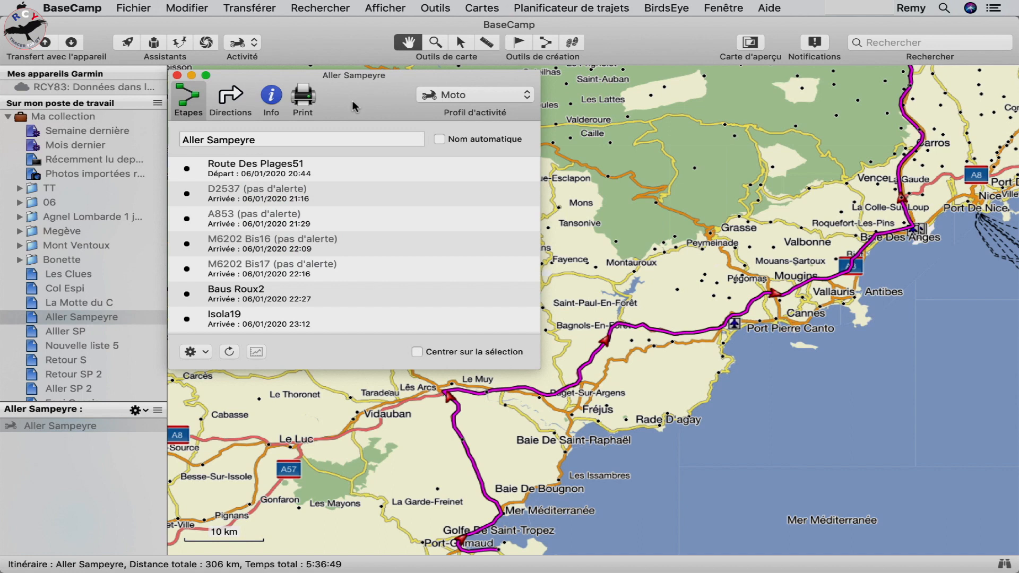
click(361, 194)
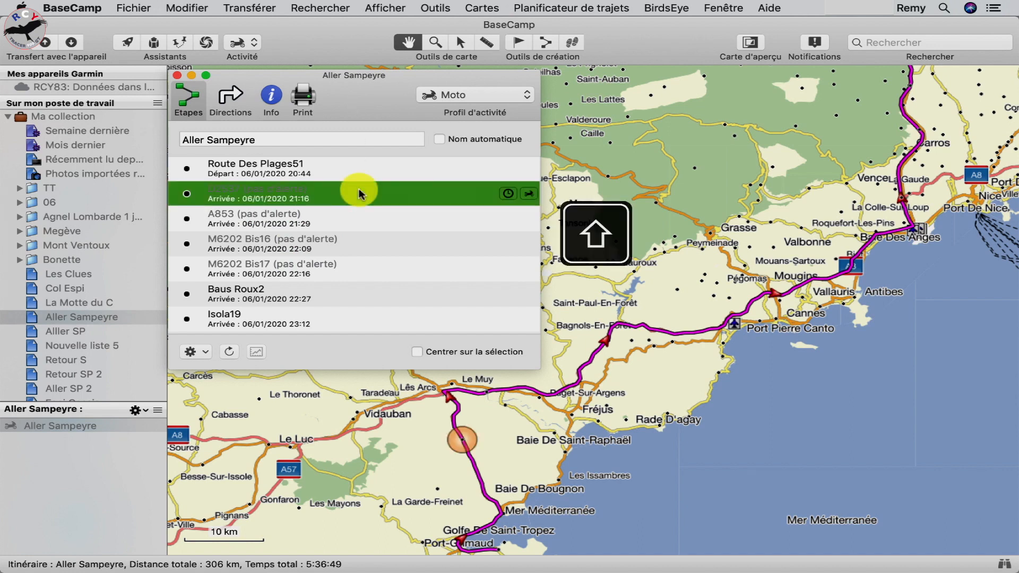
shift+click(361, 270)
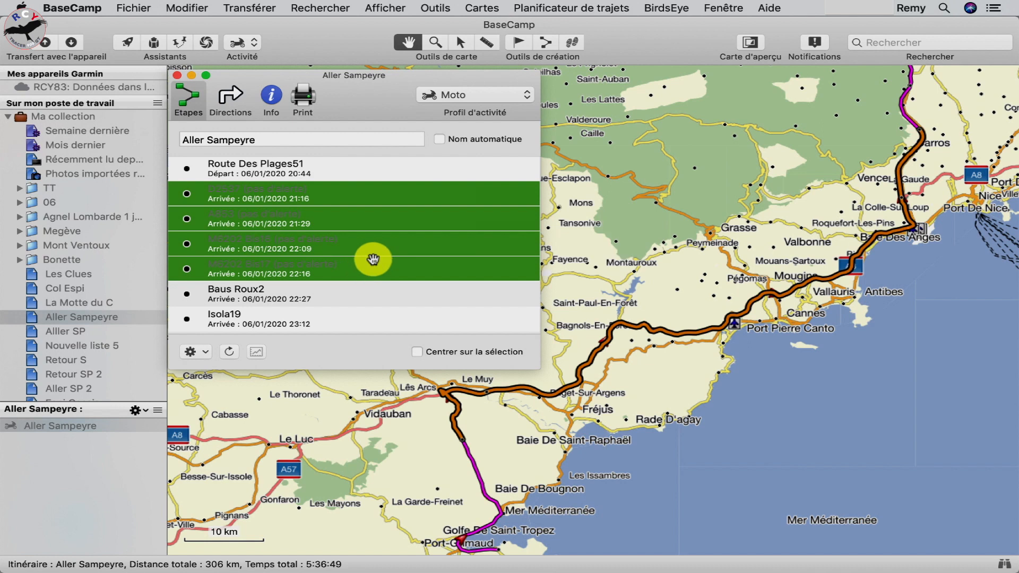
right_click(423, 230)
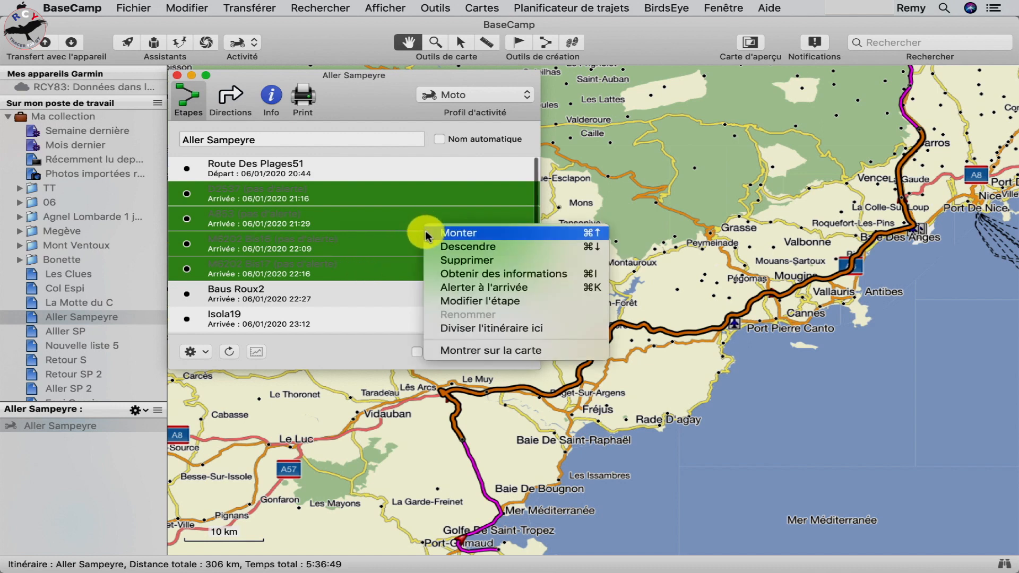
click(438, 288)
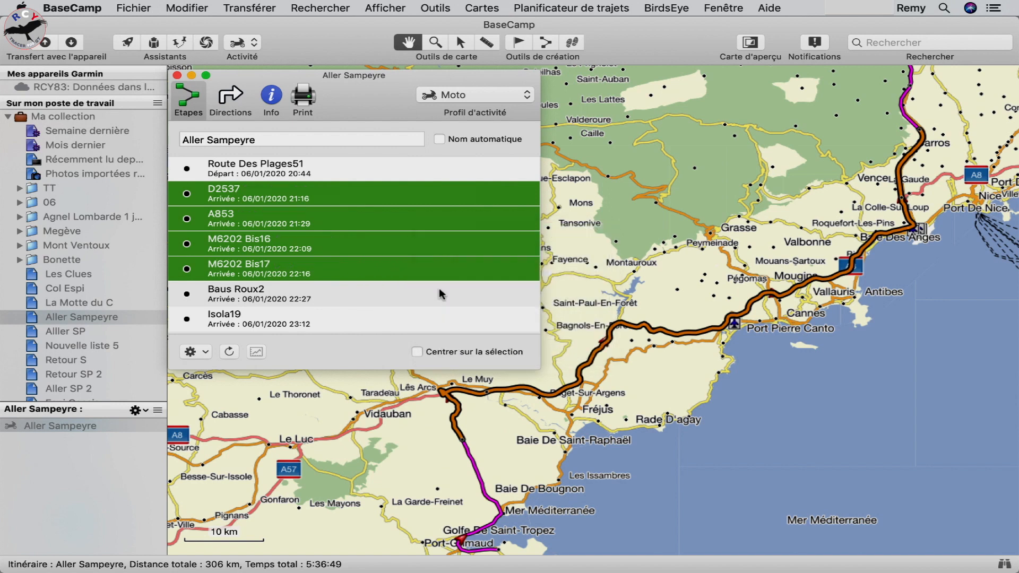
- Turn off arrival alerts for the Aller Sampeyre stages by selecting the whole list from Route Des Plages51 to Sampeyre3
click(375, 165)
scroll(372, 170, down, 5)
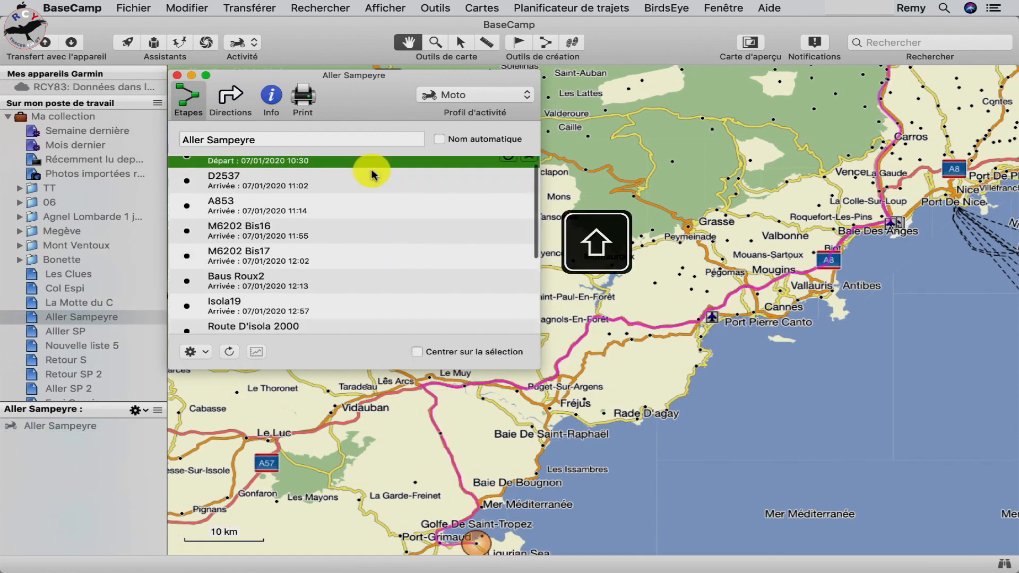
shift+click(335, 317)
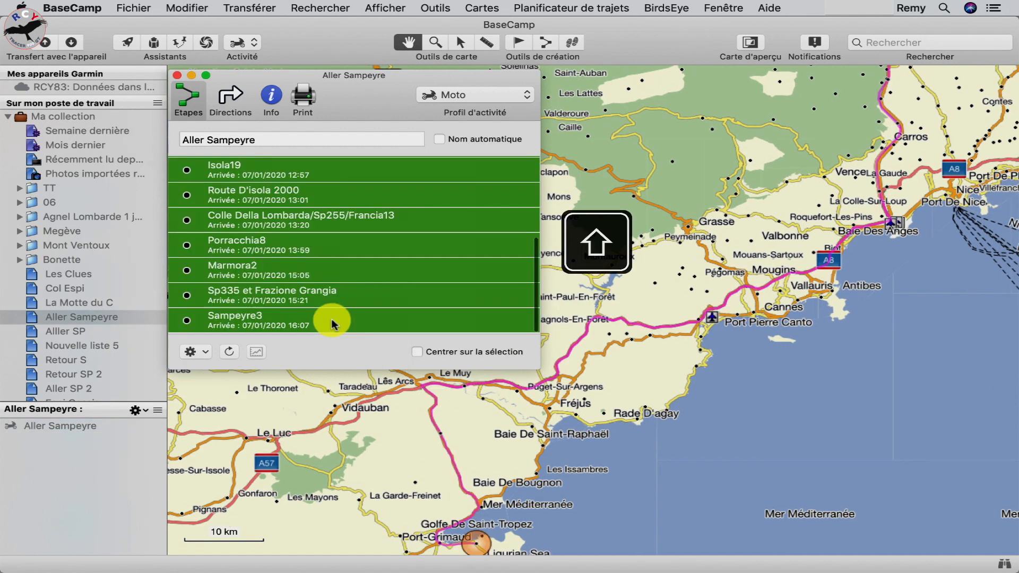
right_click(398, 257)
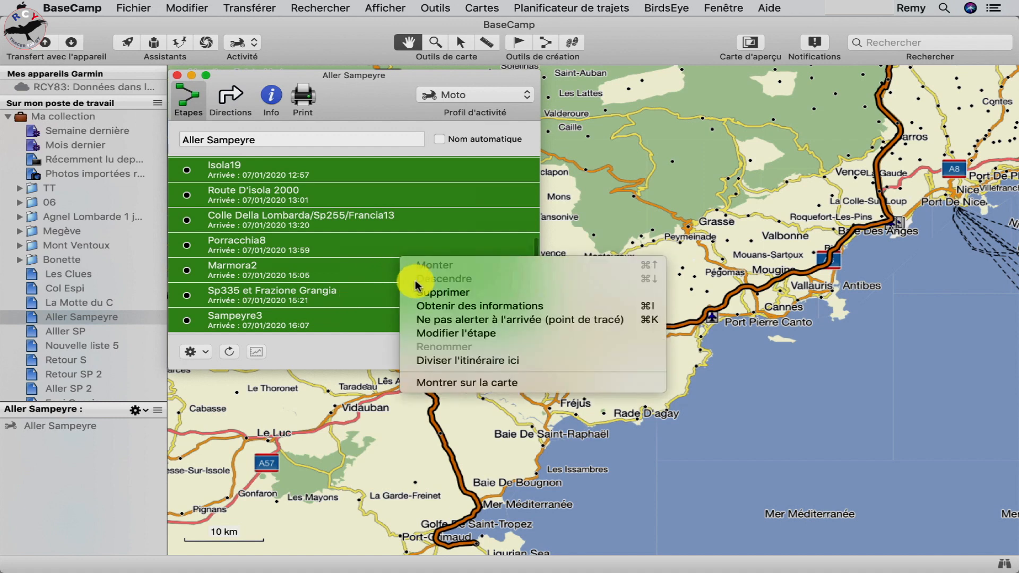
click(429, 319)
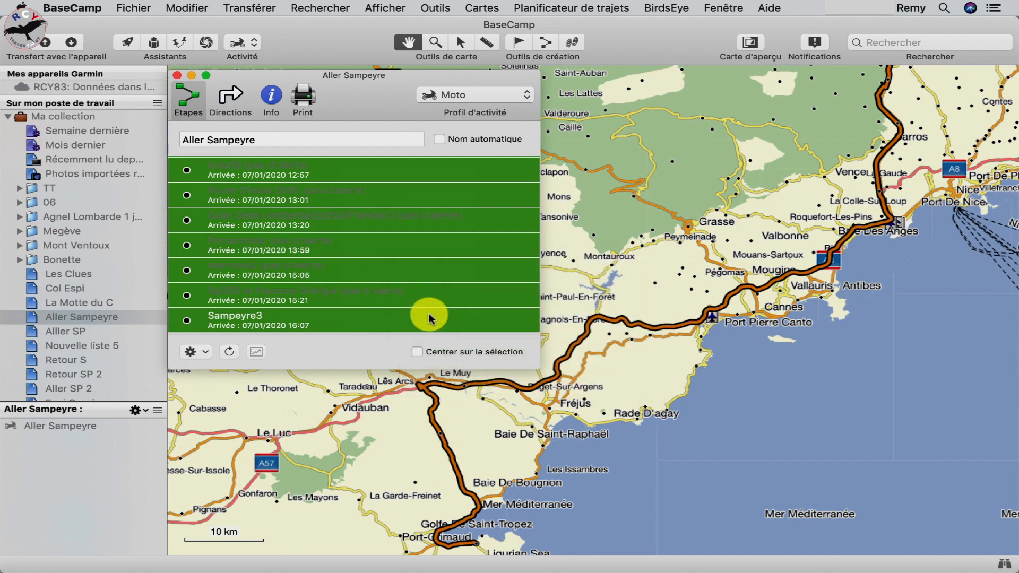
- Review the alert status of the Aller Sampeyre stages from the departure point through to Sampeyre3
scroll(429, 319, up, 6)
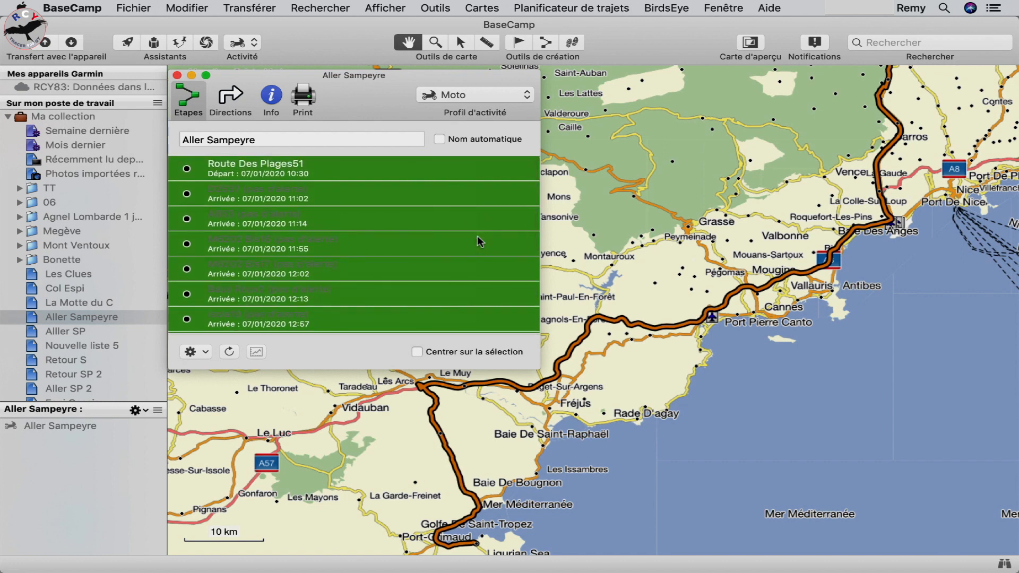
key(Up)
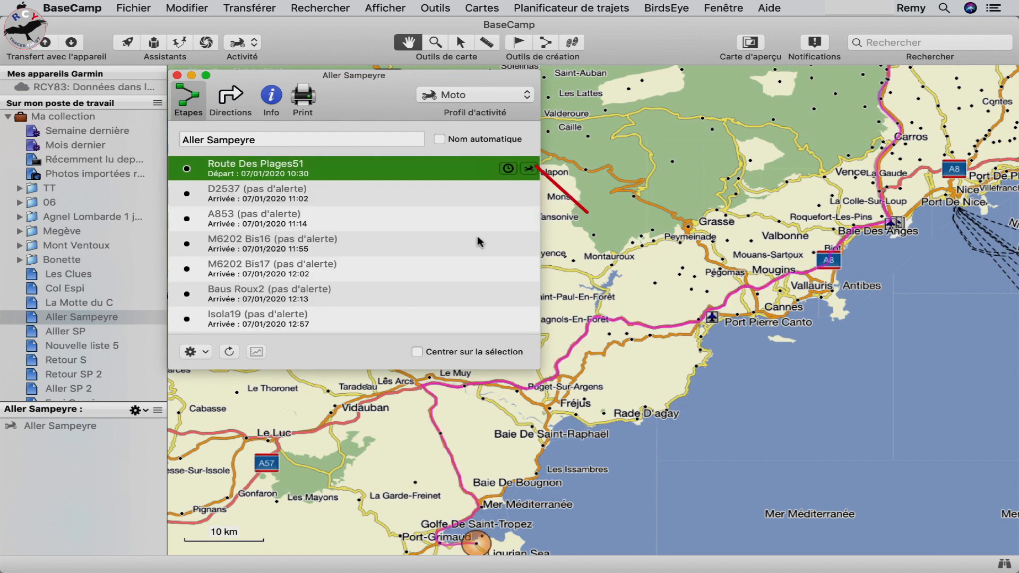
scroll(476, 236, down, 6)
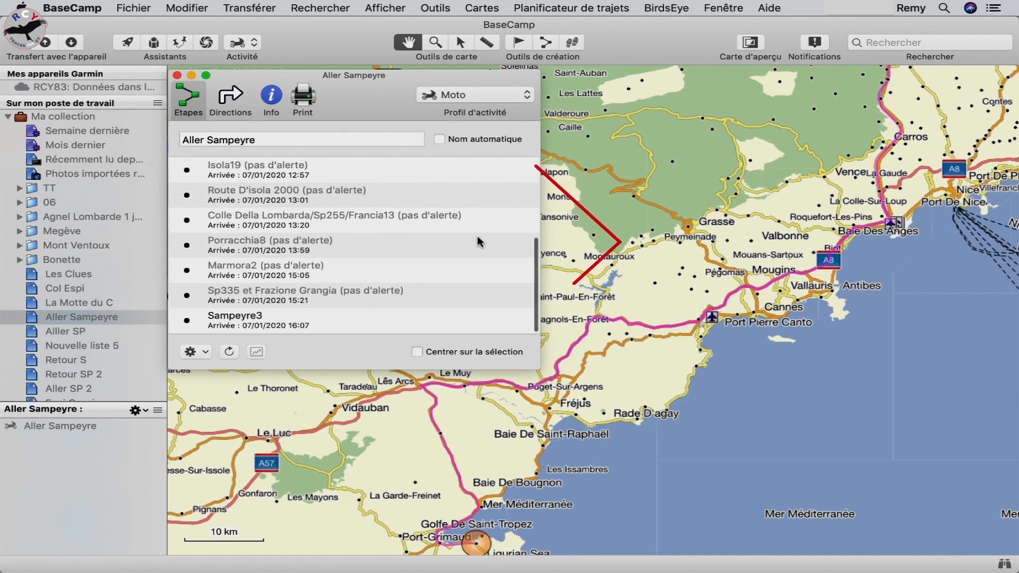
click(377, 320)
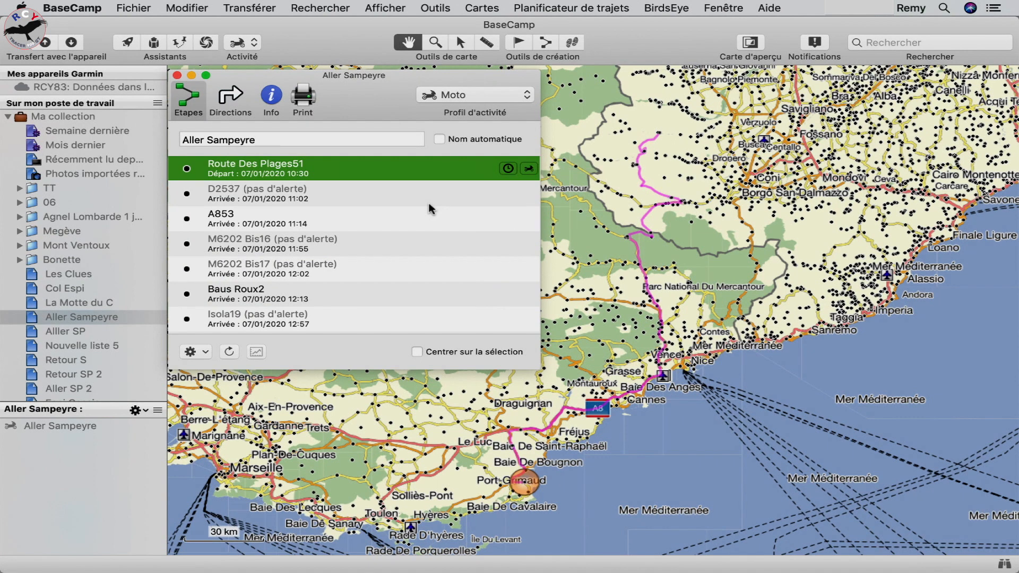
scroll(429, 205, down, 5)
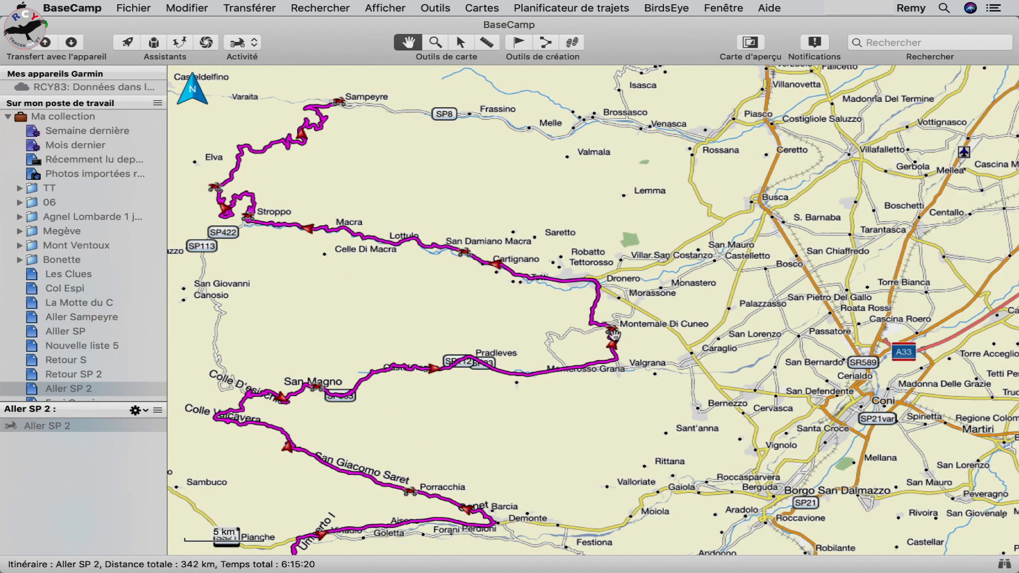
- Move the Aller SP 2 stage point beside Montemale Di Cuneo a short distance west and accept the move
drag(590, 340, 561, 335)
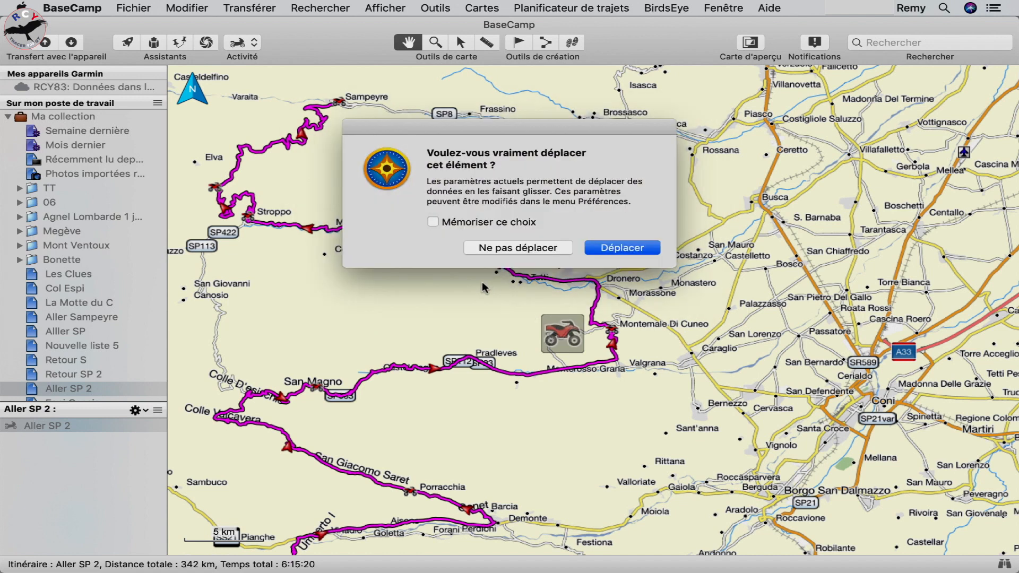
key(Return)
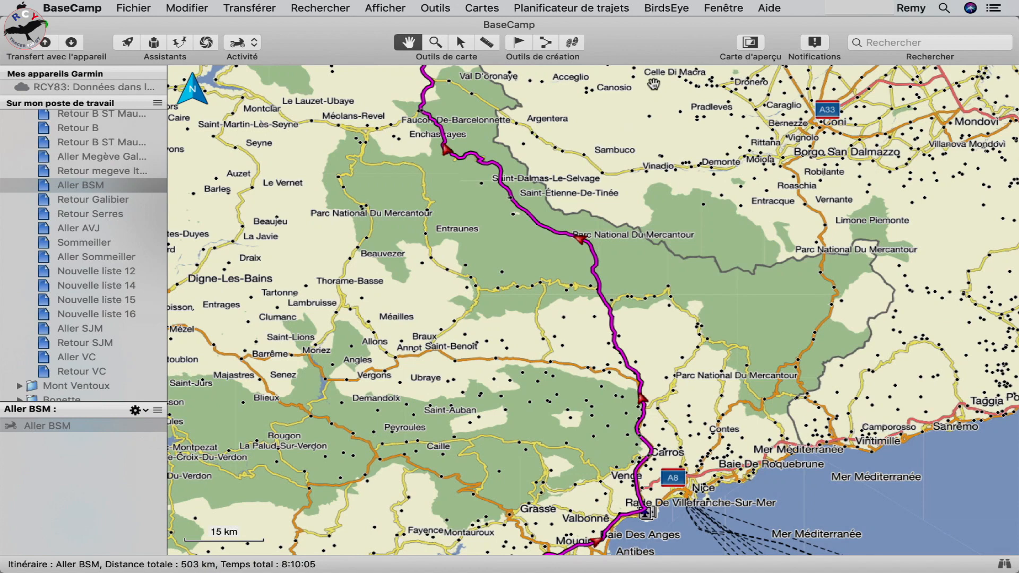
- Follow the Aller BSM route north on the map from the Nice area past Briançon to Bourg-Saint-Maurice
drag(653, 84, 689, 360)
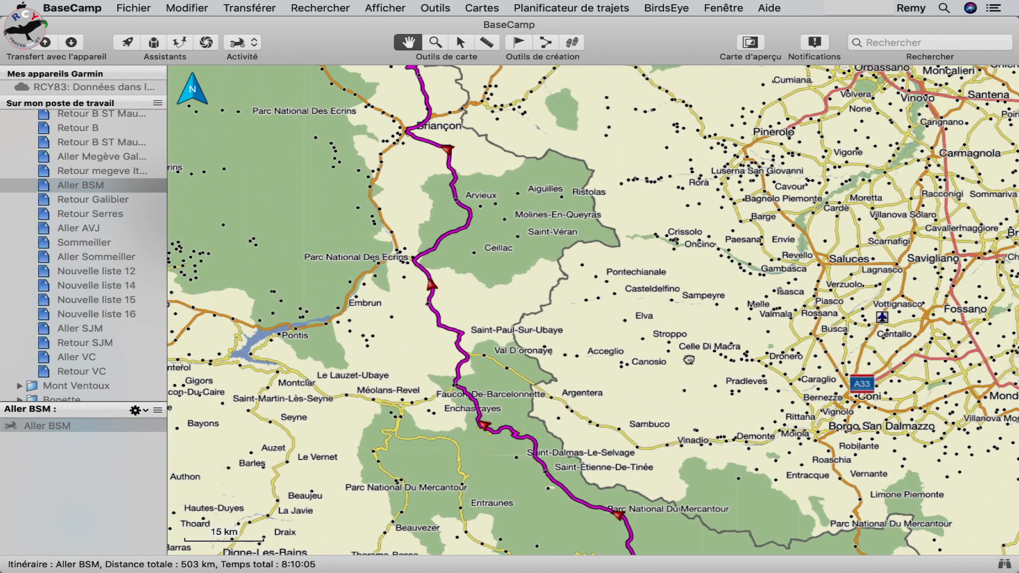
drag(638, 95, 670, 349)
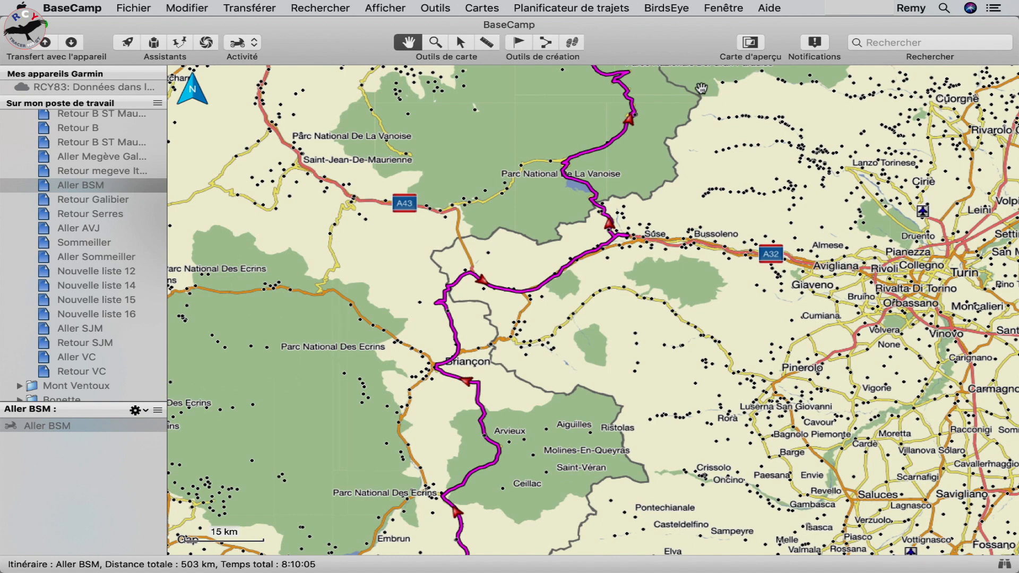
drag(702, 88, 700, 213)
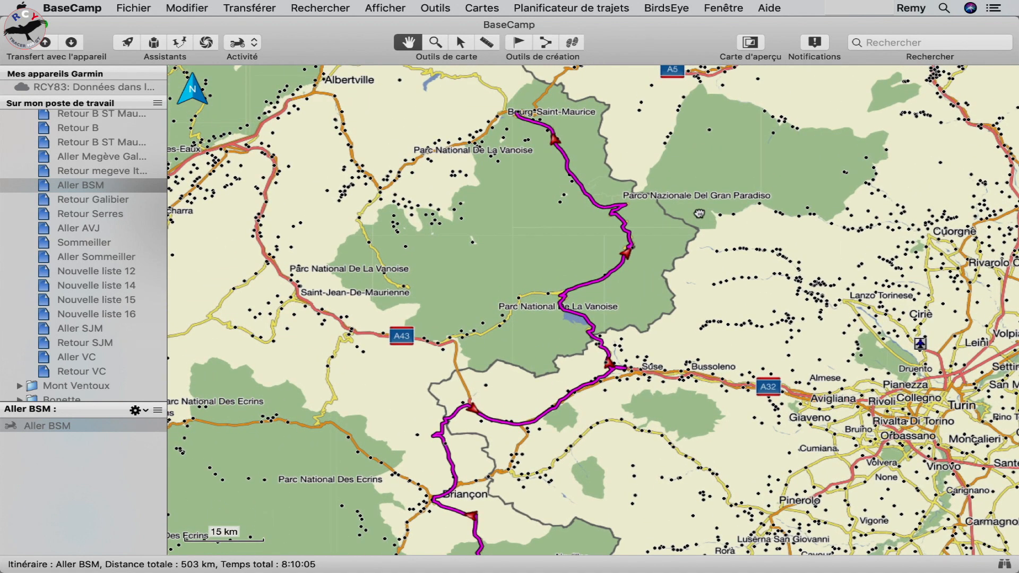